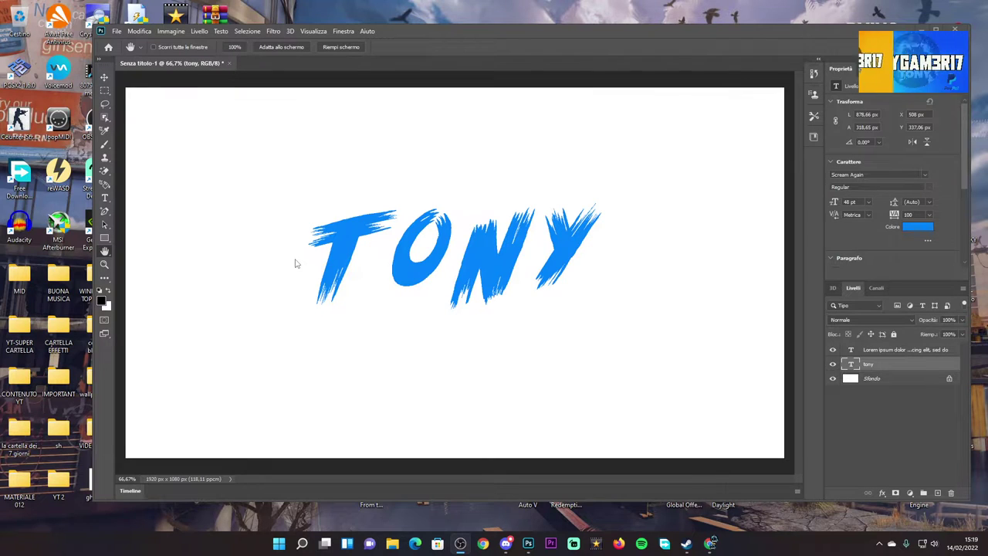
- Set TONY in the Aliens Among Us font and move it right and down
{"action": "left_click", "coordinate": [104, 202]}
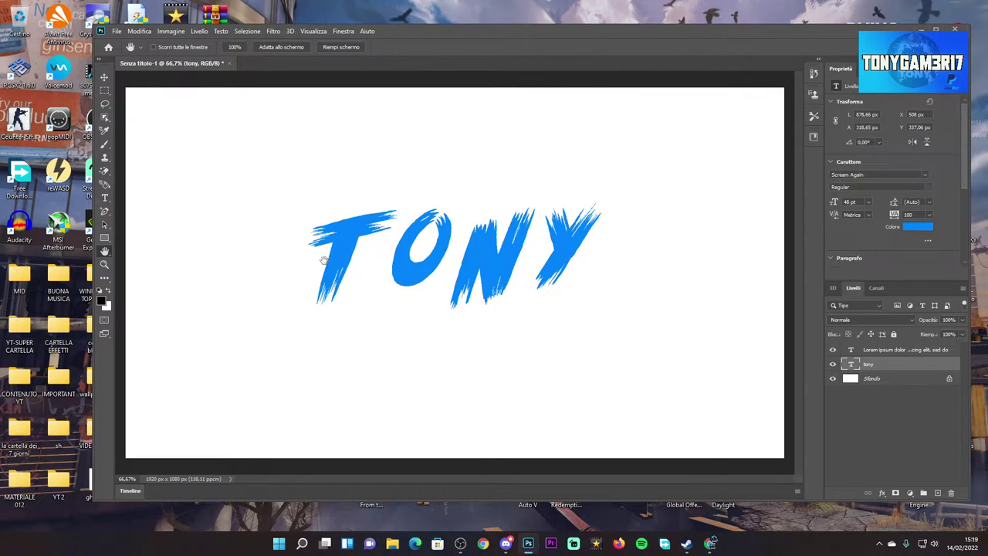
{"action": "left_click", "coordinate": [104, 198]}
{"action": "left_click_drag", "start_coordinate": [302, 261], "coordinate": [600, 259]}
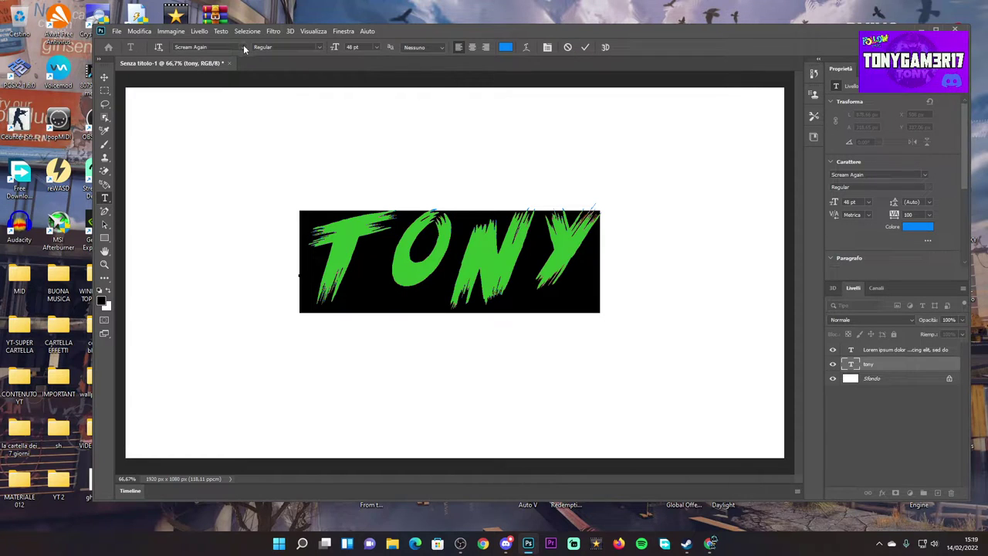
{"action": "left_click", "coordinate": [244, 46]}
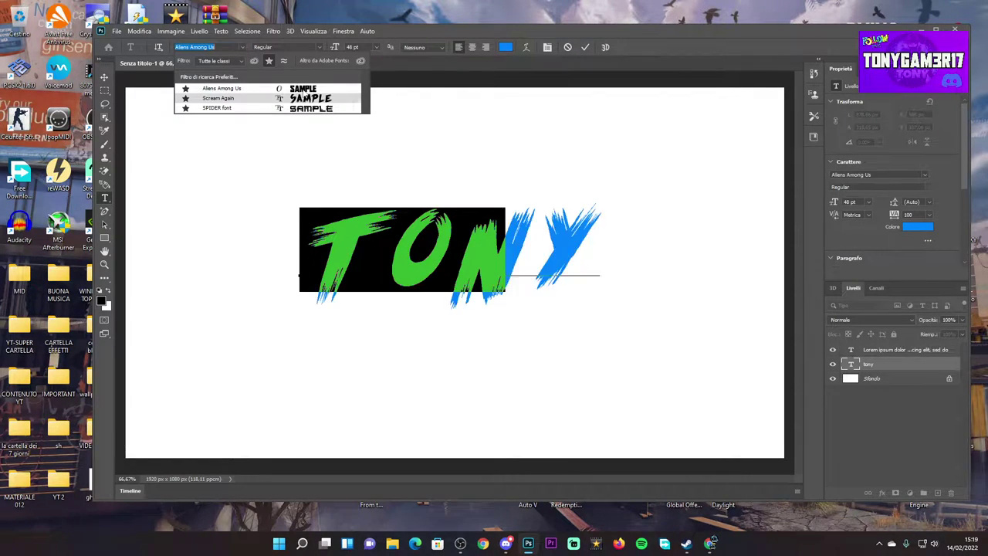
{"action": "left_click", "coordinate": [301, 89]}
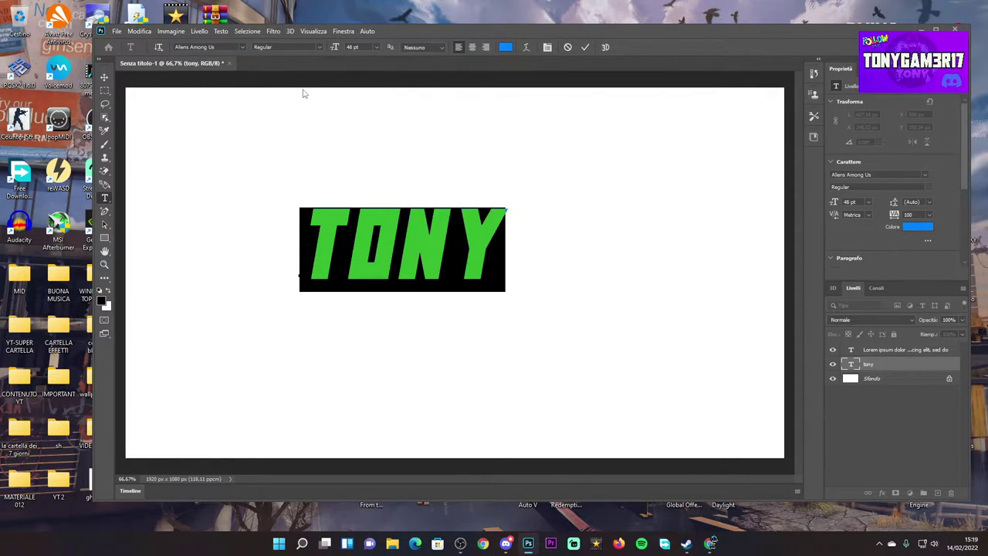
{"action": "left_click", "coordinate": [104, 77]}
{"action": "left_click_drag", "start_coordinate": [461, 249], "coordinate": [503, 262]}
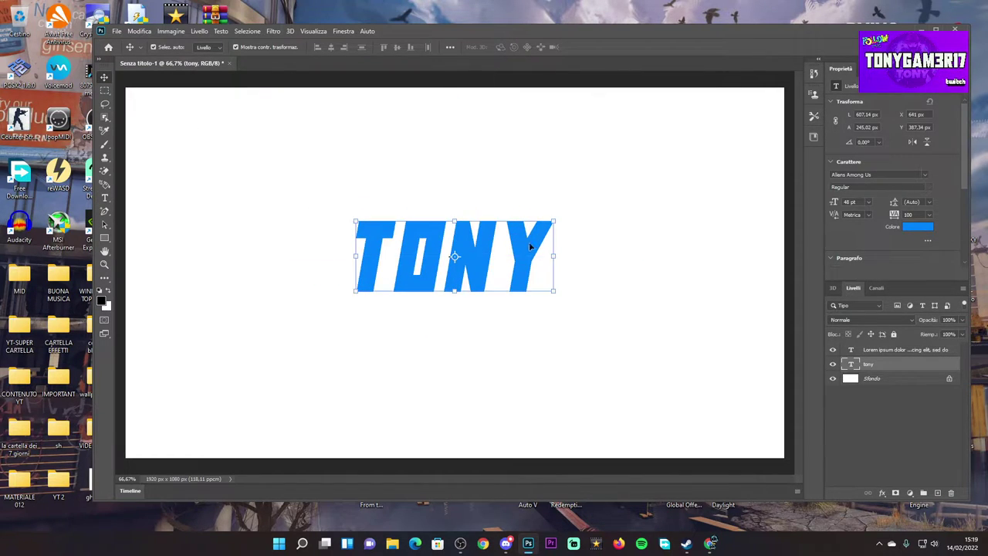
- Switch TONY to the SPIDER font and shift it slightly left toward the centre
{"action": "left_click", "coordinate": [105, 198]}
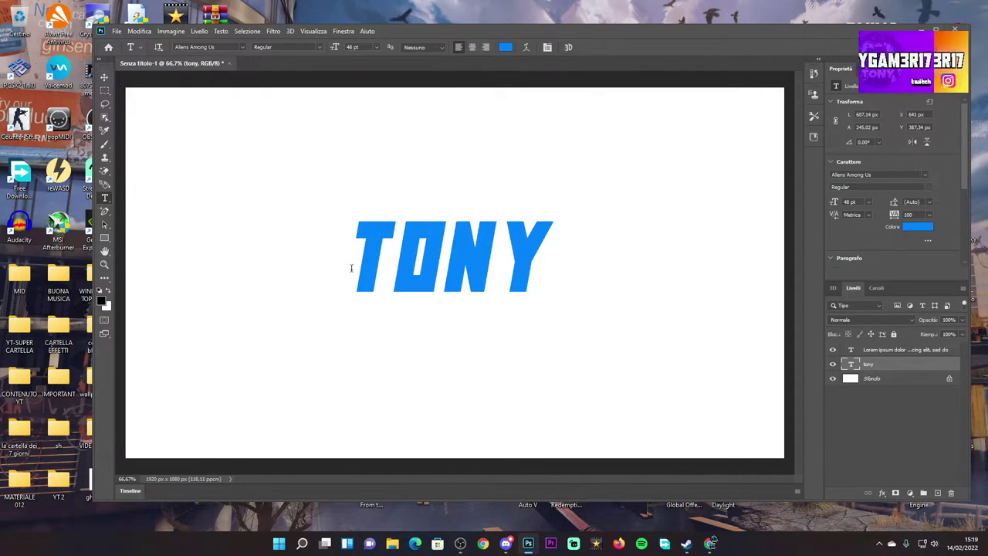
{"action": "left_click", "coordinate": [353, 268]}
{"action": "left_click_drag", "start_coordinate": [363, 268], "coordinate": [536, 280]}
{"action": "left_click", "coordinate": [244, 50]}
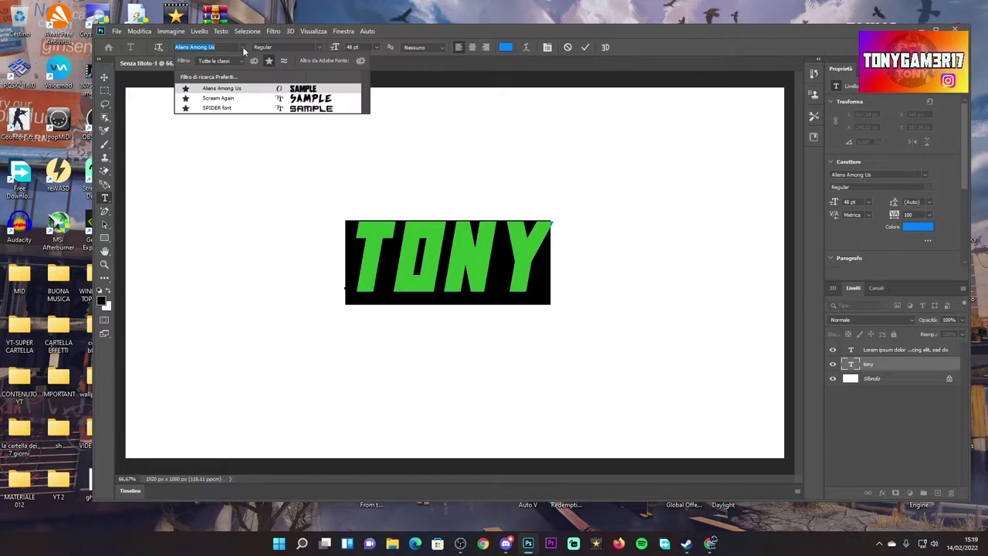
{"action": "left_click", "coordinate": [289, 109]}
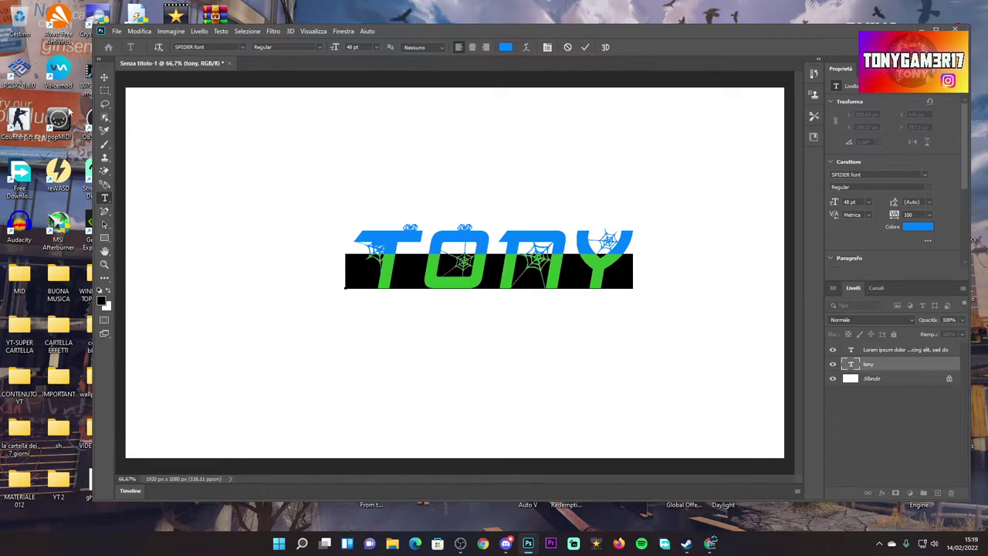
{"action": "left_click", "coordinate": [104, 78]}
{"action": "left_click_drag", "start_coordinate": [545, 255], "coordinate": [514, 255]}
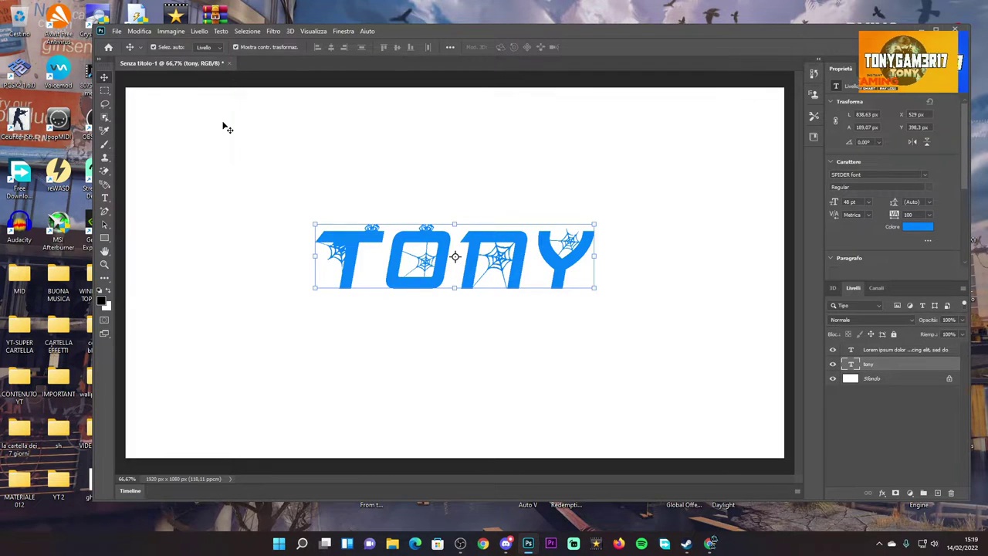
- Browse all installed fonts, then return to favourites and set TONY in Scream Again
{"action": "left_click", "coordinate": [105, 198]}
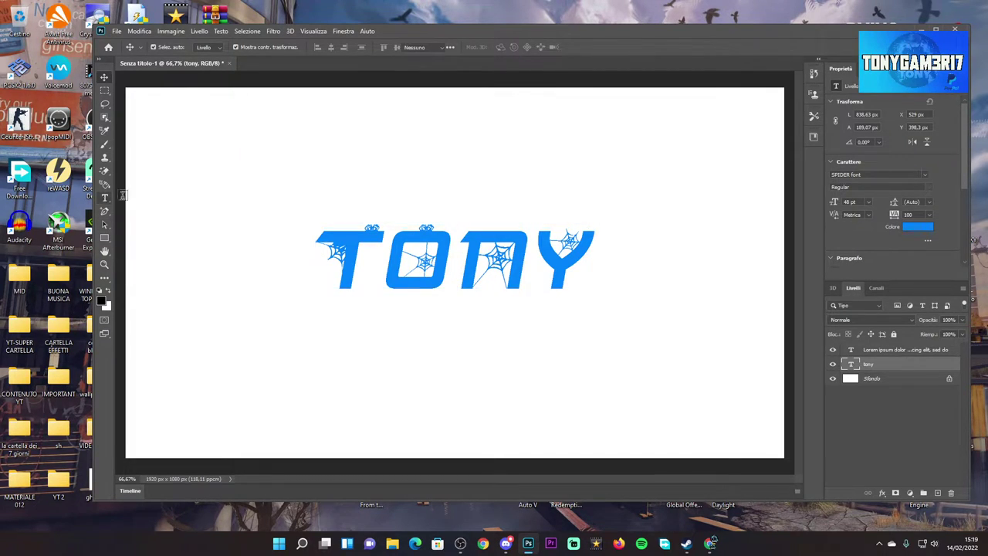
{"action": "left_click_drag", "start_coordinate": [306, 286], "coordinate": [580, 272]}
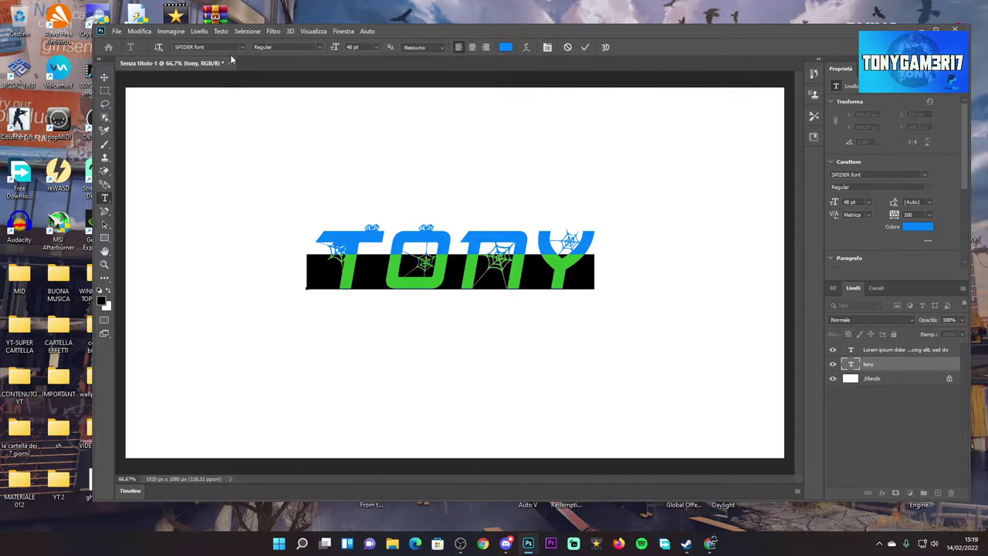
{"action": "left_click", "coordinate": [242, 47]}
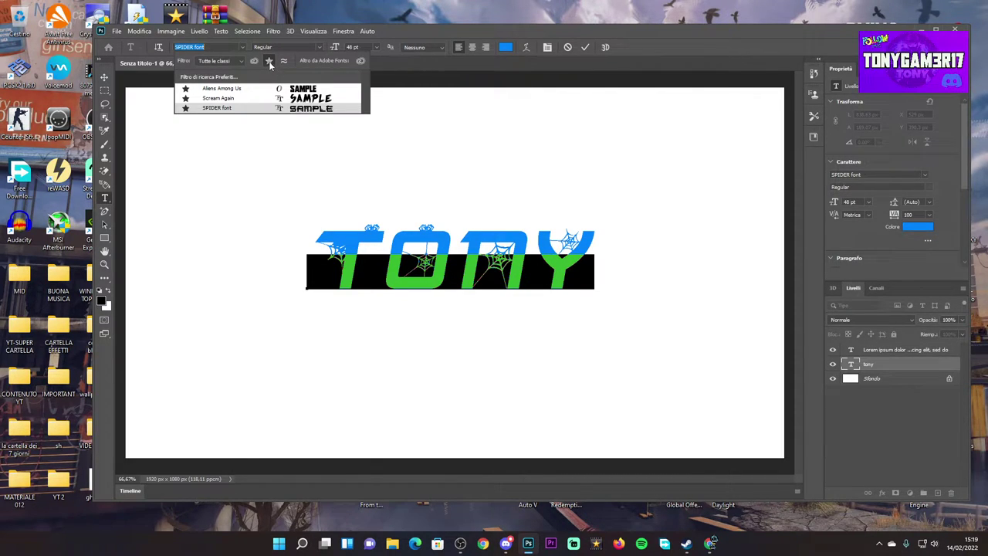
{"action": "left_click", "coordinate": [269, 62]}
{"action": "scroll", "coordinate": [247, 216], "scroll_direction": "down", "scroll_amount": 2}
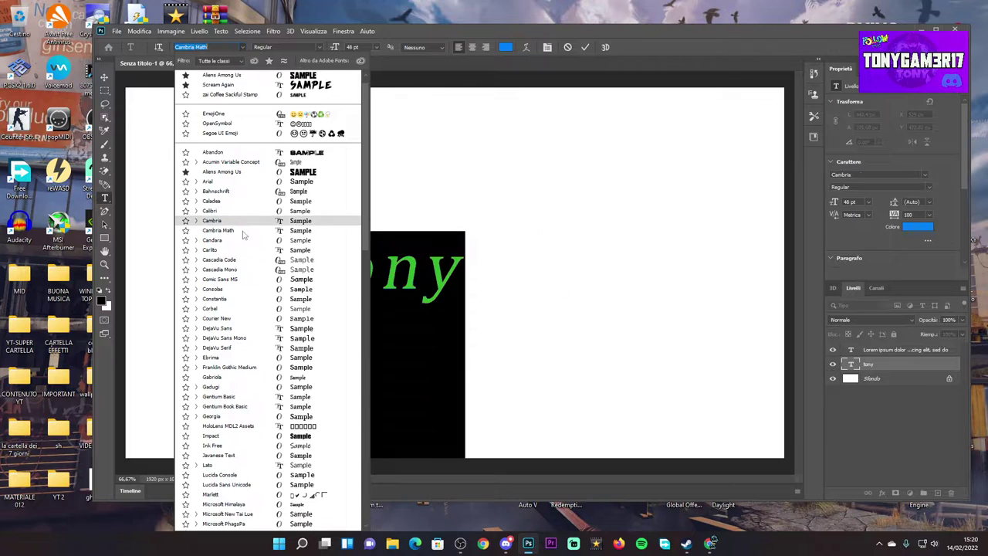
{"action": "scroll", "coordinate": [248, 239], "scroll_direction": "down", "scroll_amount": 1}
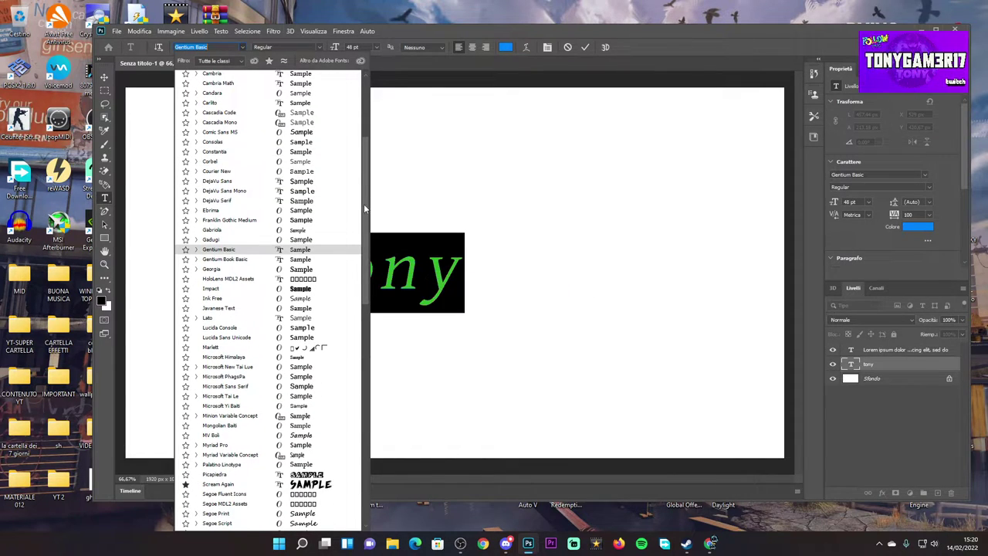
{"action": "left_click_drag", "start_coordinate": [364, 204], "coordinate": [356, 297]}
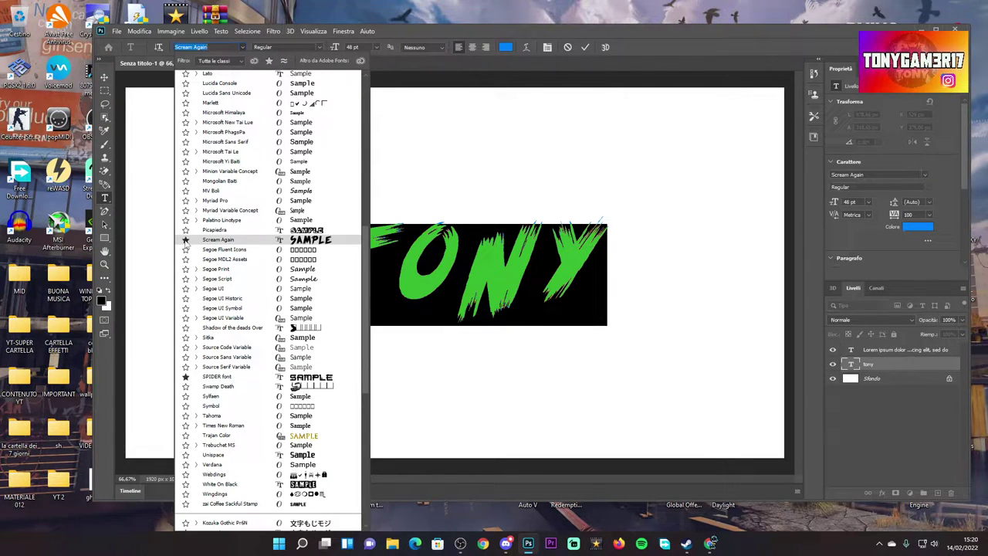
{"action": "left_click", "coordinate": [270, 63]}
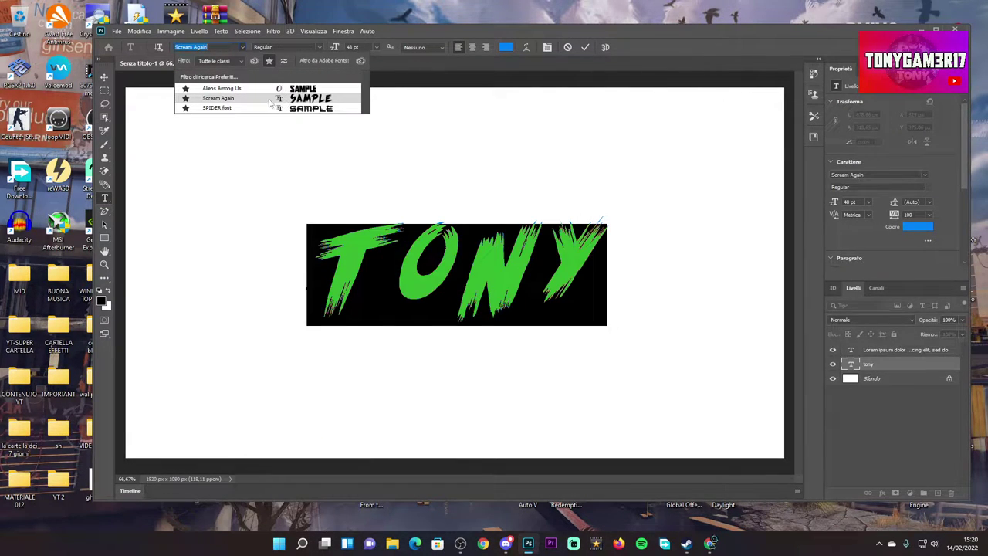
{"action": "left_click", "coordinate": [300, 101]}
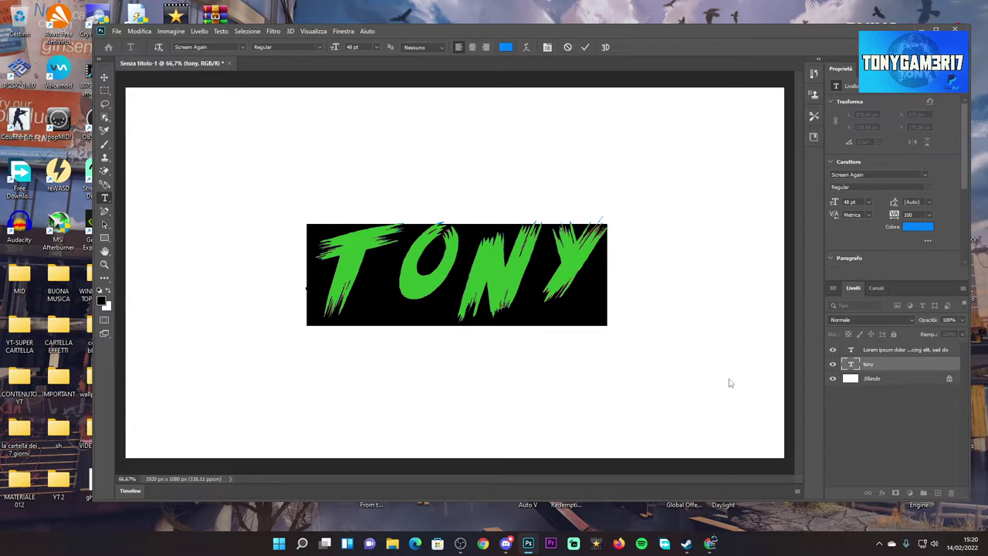
- Scroll through dafont's Western font previews like Eastwood and Roadstore, returning to the top
{"action": "left_click", "coordinate": [710, 543]}
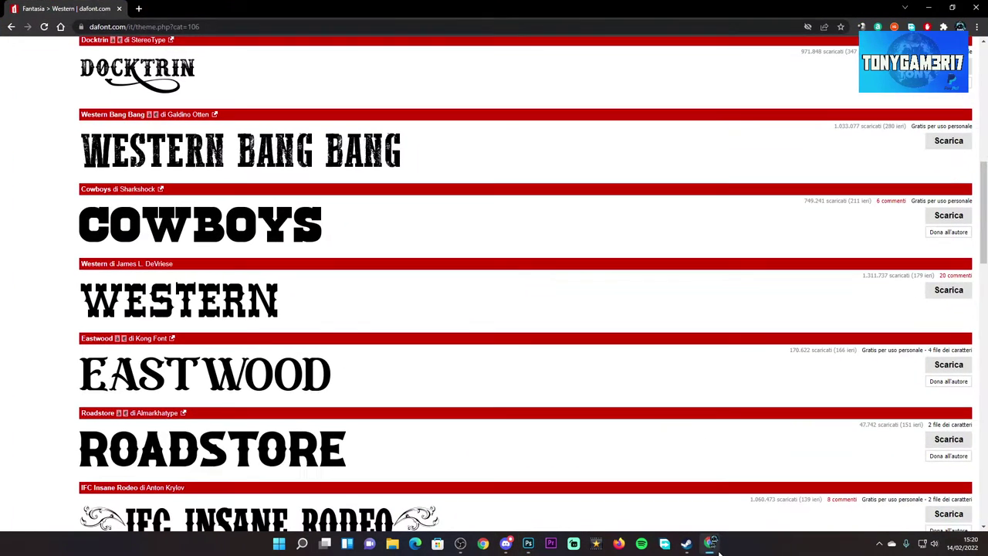
{"action": "scroll", "coordinate": [532, 313], "scroll_direction": "down", "scroll_amount": 3}
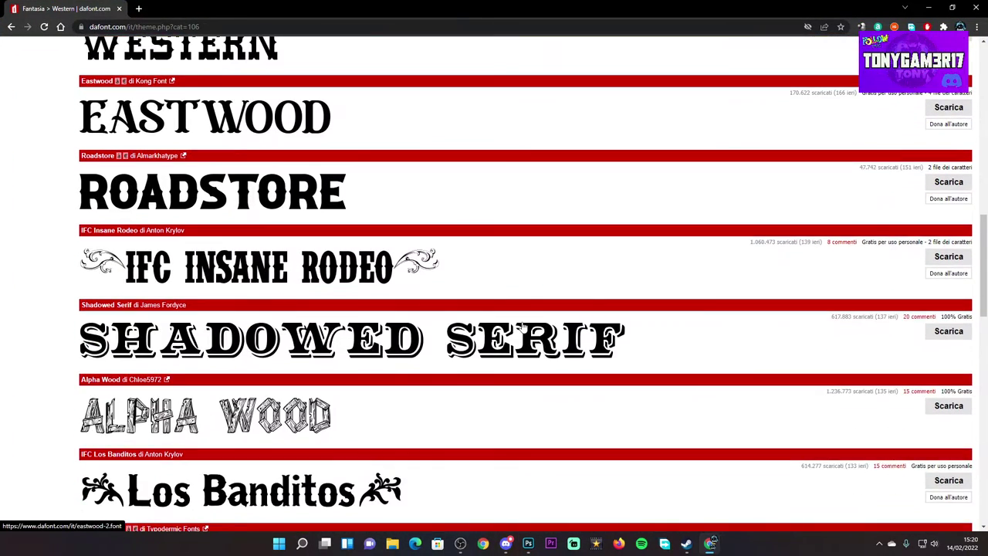
{"action": "scroll", "coordinate": [523, 328], "scroll_direction": "up", "scroll_amount": 8}
{"action": "scroll", "coordinate": [523, 327], "scroll_direction": "up", "scroll_amount": 2}
{"action": "scroll", "coordinate": [523, 327], "scroll_direction": "down", "scroll_amount": 5}
{"action": "scroll", "coordinate": [523, 328], "scroll_direction": "down", "scroll_amount": 4}
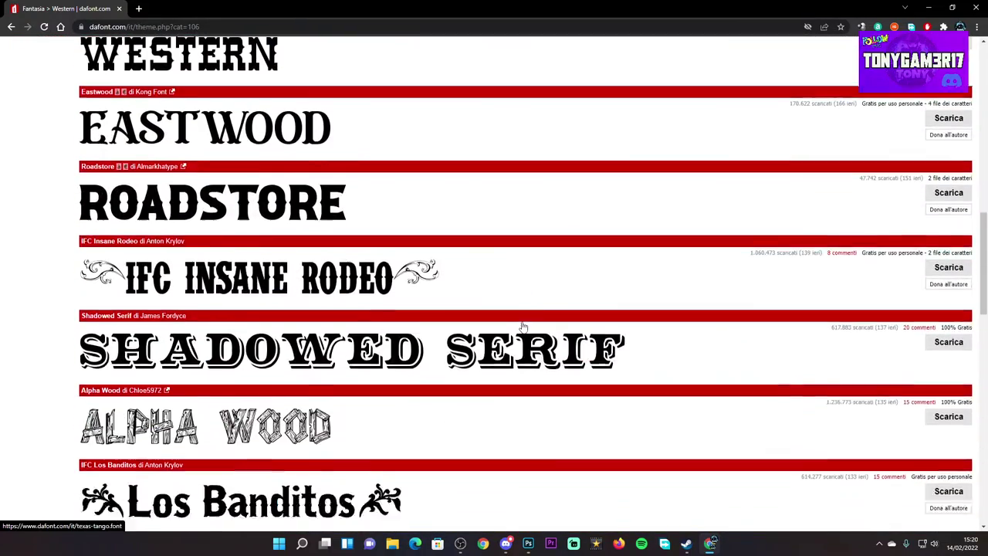
{"action": "scroll", "coordinate": [523, 328], "scroll_direction": "down", "scroll_amount": 3}
{"action": "scroll", "coordinate": [523, 328], "scroll_direction": "up", "scroll_amount": 12}
{"action": "scroll", "coordinate": [523, 327], "scroll_direction": "down", "scroll_amount": 9}
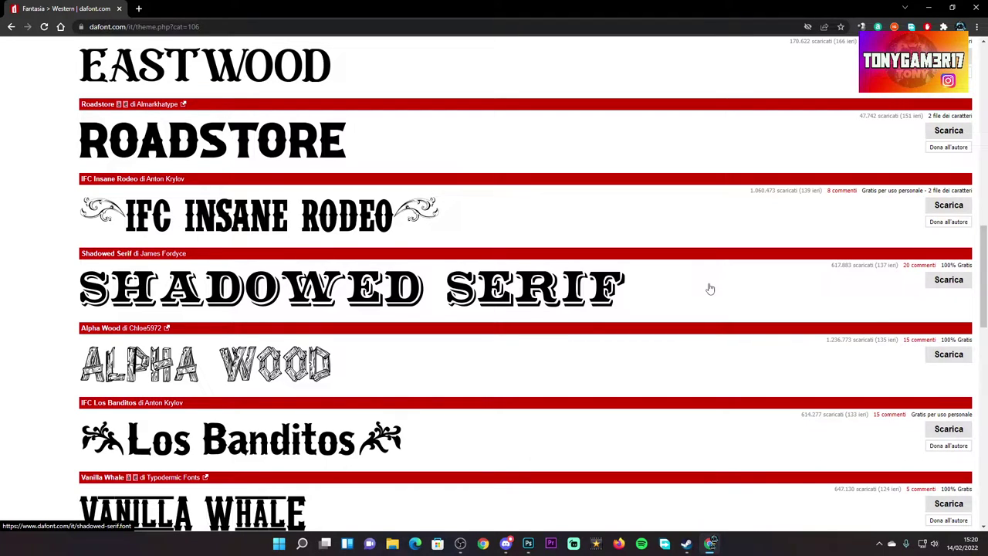
{"action": "scroll", "coordinate": [710, 289], "scroll_direction": "up", "scroll_amount": 1}
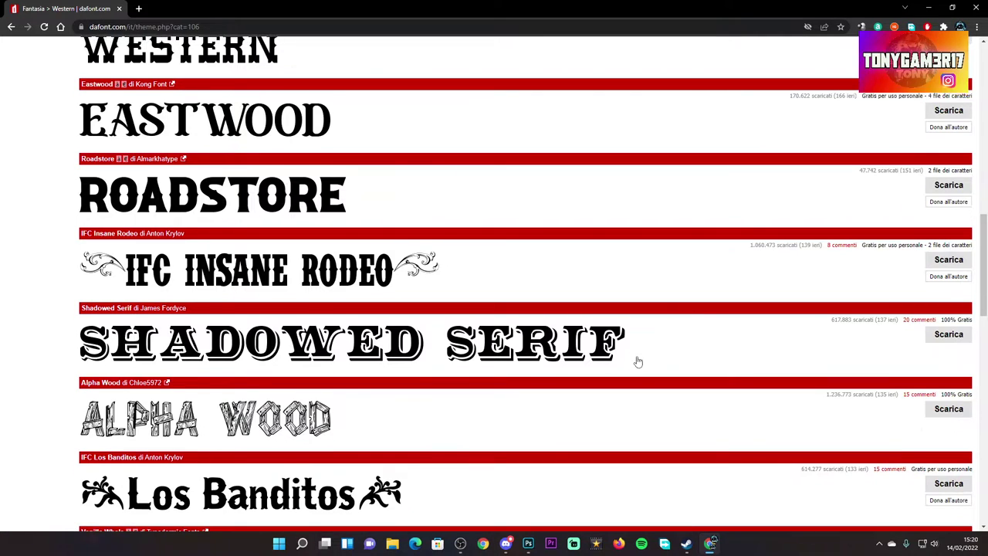
{"action": "scroll", "coordinate": [638, 362], "scroll_direction": "up", "scroll_amount": 10}
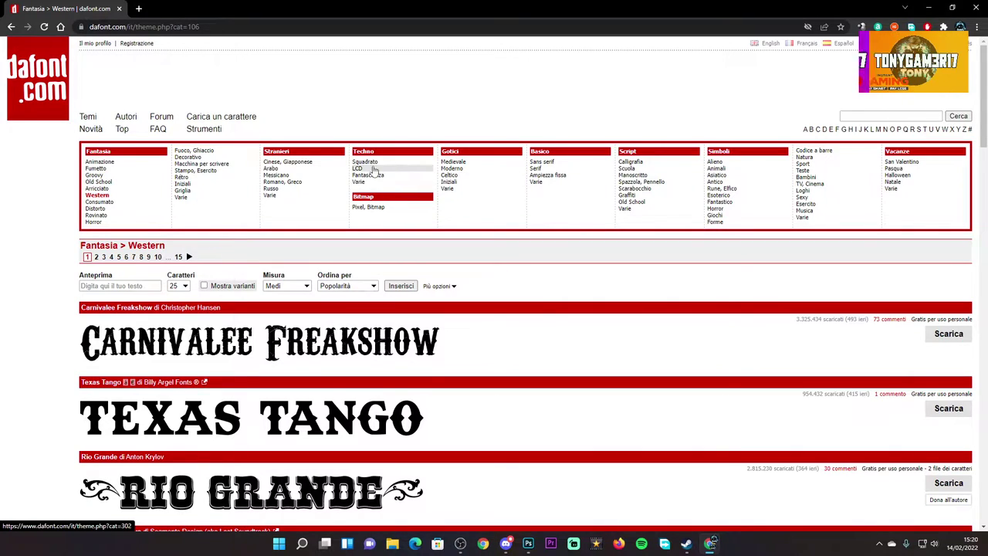
- Browse the Decorativo font category on dafont.com
{"action": "left_click", "coordinate": [189, 158]}
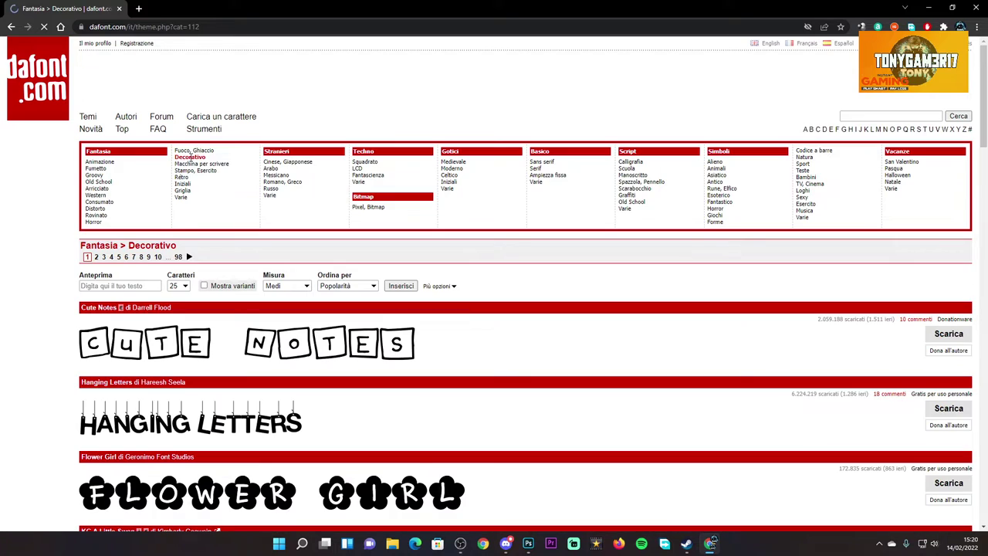
{"action": "scroll", "coordinate": [402, 373], "scroll_direction": "down", "scroll_amount": 5}
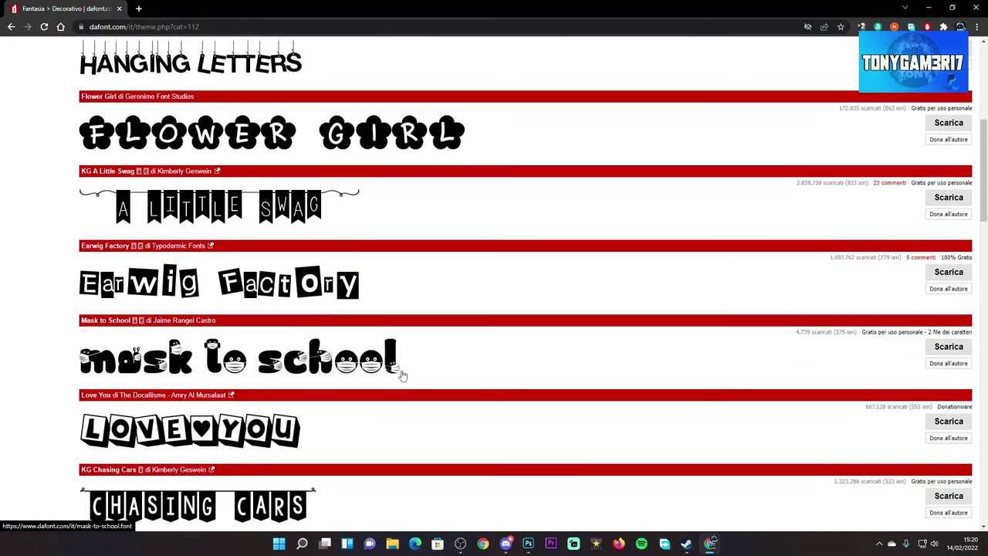
{"action": "scroll", "coordinate": [401, 375], "scroll_direction": "down", "scroll_amount": 2}
{"action": "scroll", "coordinate": [400, 373], "scroll_direction": "up", "scroll_amount": 7}
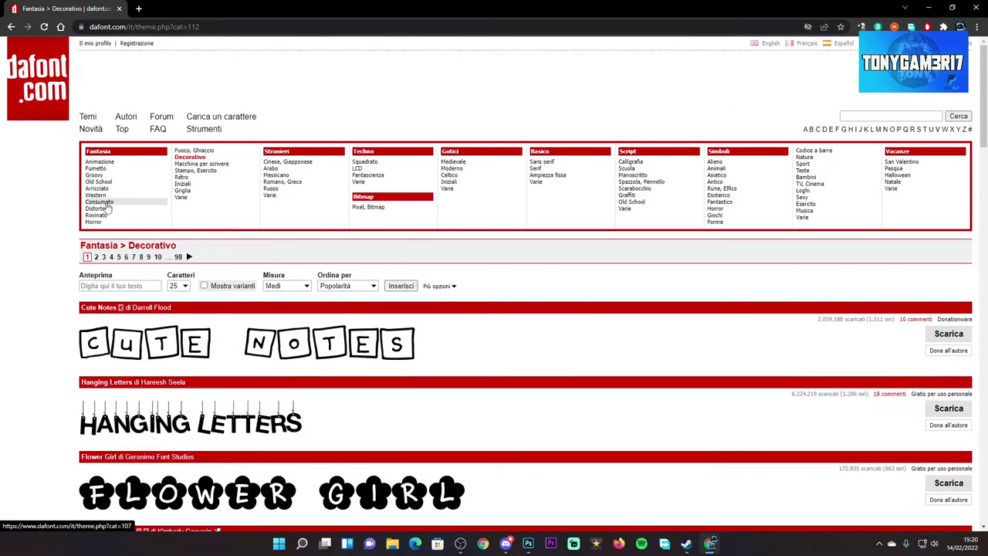
- Visit the Consumato, Messicano and Romano, Greco categories, ending on Simboli > Esercito
{"action": "left_click", "coordinate": [101, 202]}
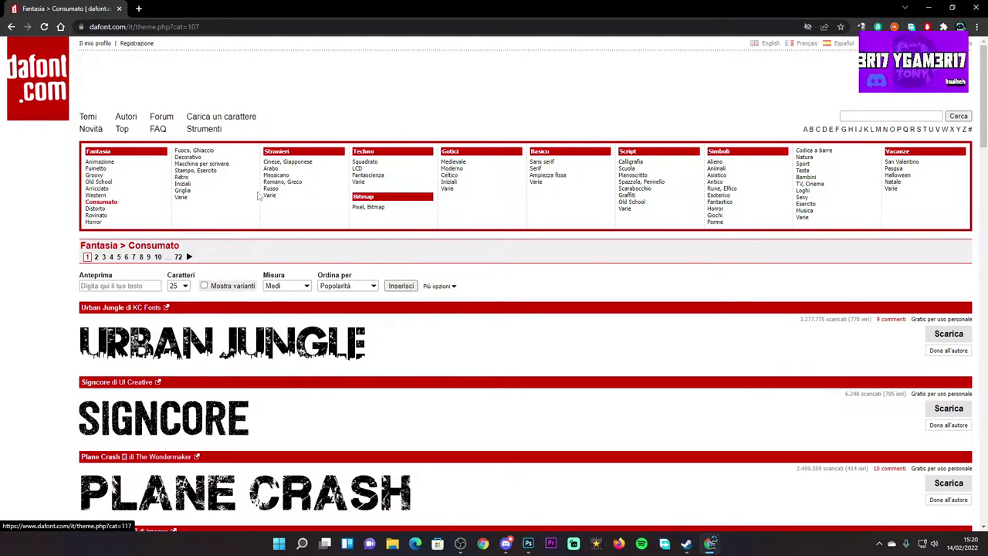
{"action": "left_click", "coordinate": [277, 175]}
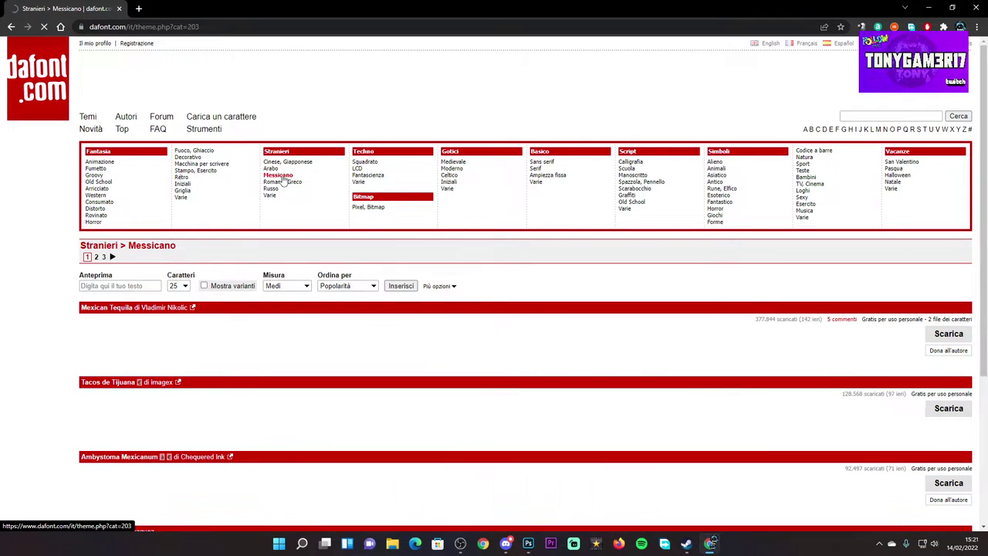
{"action": "left_click", "coordinate": [293, 182]}
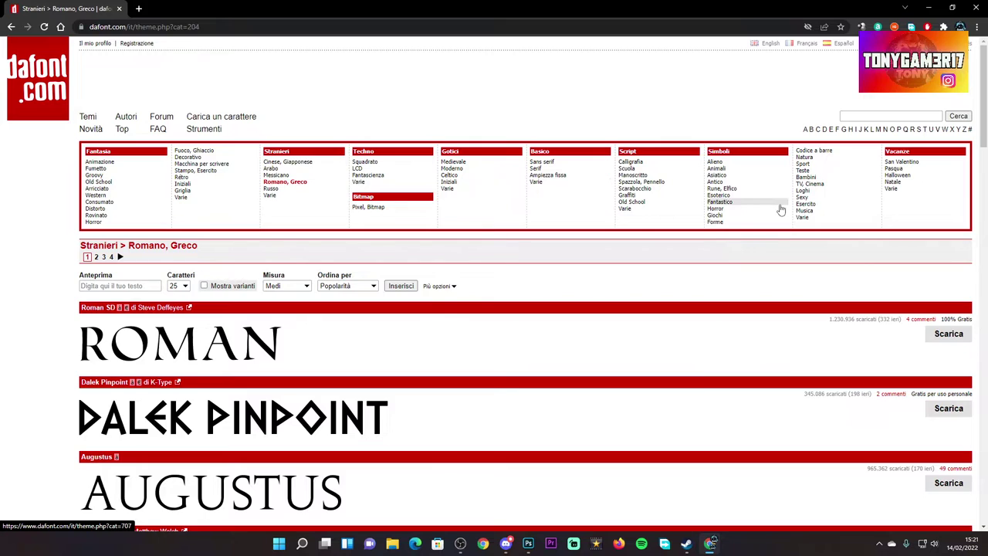
{"action": "left_click", "coordinate": [807, 205]}
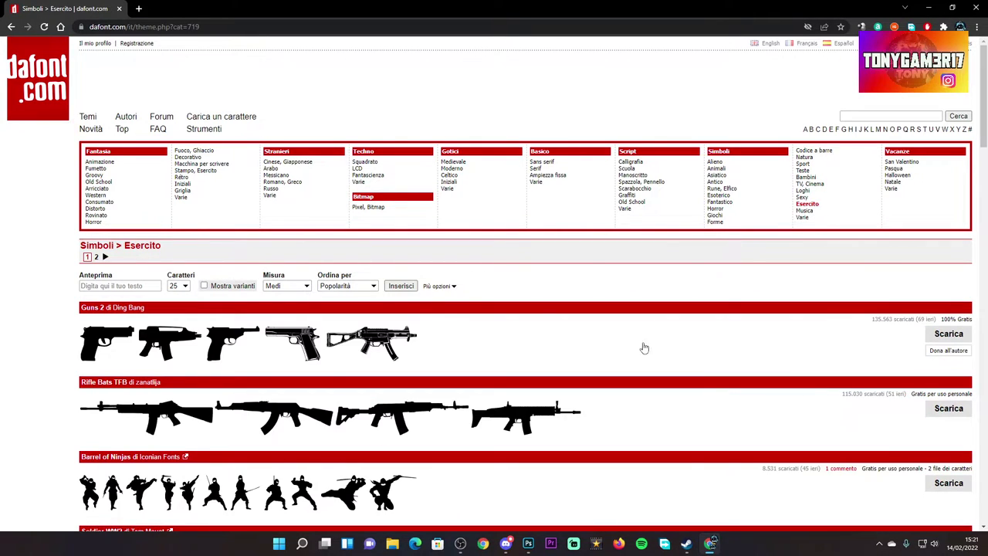
- Scroll through the Esercito military symbol fonts and back up
{"action": "scroll", "coordinate": [642, 347], "scroll_direction": "down", "scroll_amount": 3}
{"action": "scroll", "coordinate": [643, 365], "scroll_direction": "down", "scroll_amount": 3}
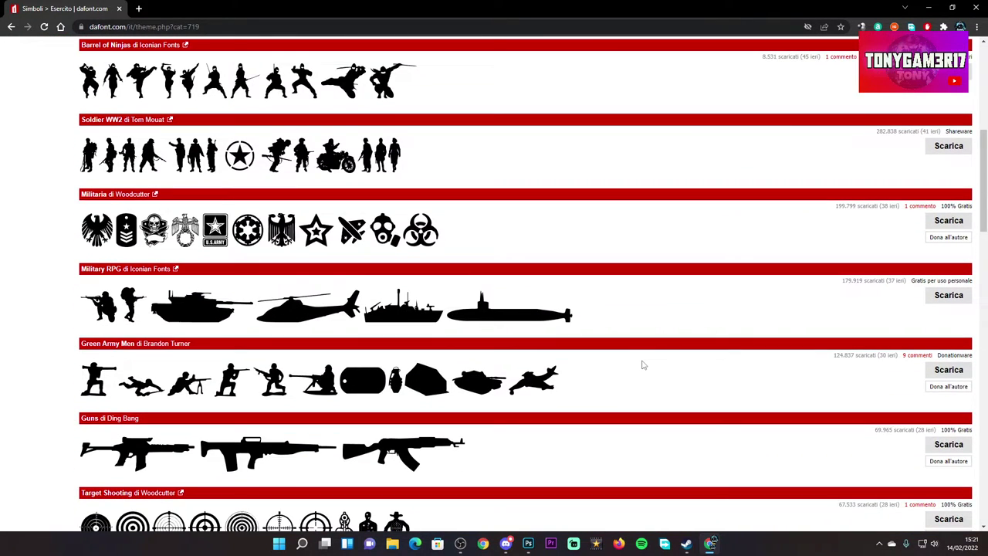
{"action": "scroll", "coordinate": [642, 365], "scroll_direction": "down", "scroll_amount": 2}
{"action": "scroll", "coordinate": [643, 364], "scroll_direction": "down", "scroll_amount": 2}
{"action": "scroll", "coordinate": [643, 364], "scroll_direction": "down", "scroll_amount": 2}
{"action": "scroll", "coordinate": [643, 364], "scroll_direction": "down", "scroll_amount": 3}
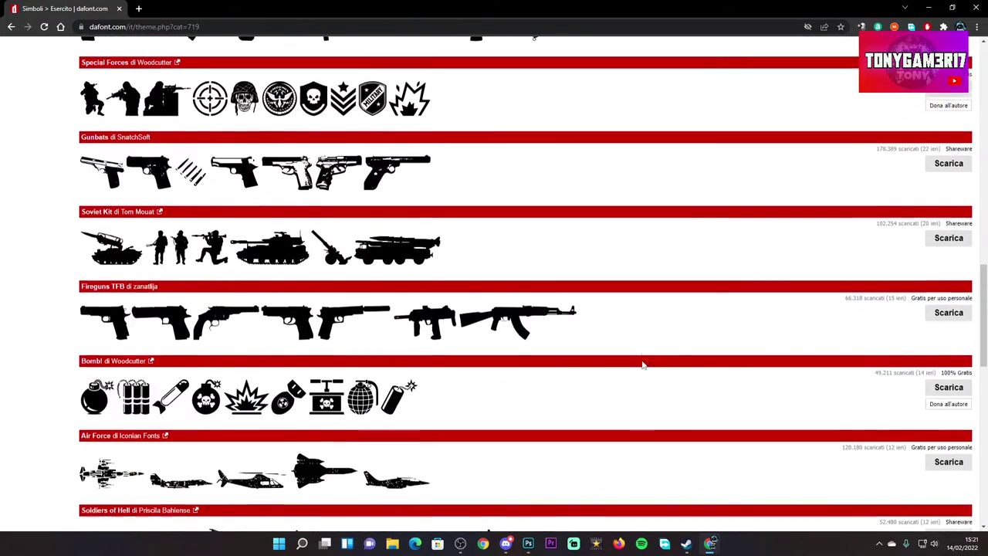
{"action": "scroll", "coordinate": [643, 365], "scroll_direction": "up", "scroll_amount": 1}
{"action": "scroll", "coordinate": [642, 365], "scroll_direction": "down", "scroll_amount": 4}
{"action": "scroll", "coordinate": [643, 366], "scroll_direction": "down", "scroll_amount": 3}
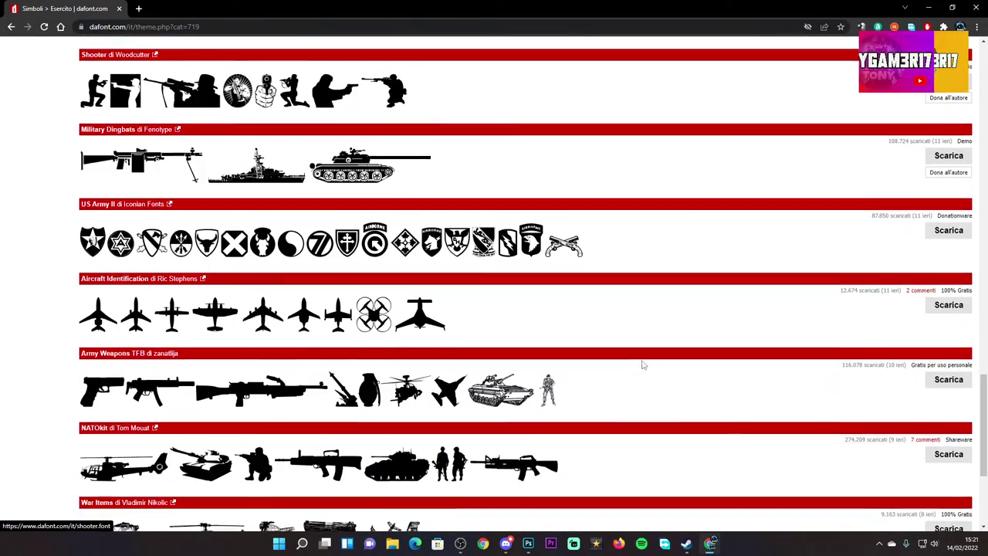
{"action": "scroll", "coordinate": [643, 365], "scroll_direction": "up", "scroll_amount": 5}
{"action": "scroll", "coordinate": [643, 365], "scroll_direction": "up", "scroll_amount": 20}
{"action": "scroll", "coordinate": [643, 365], "scroll_direction": "up", "scroll_amount": 1}
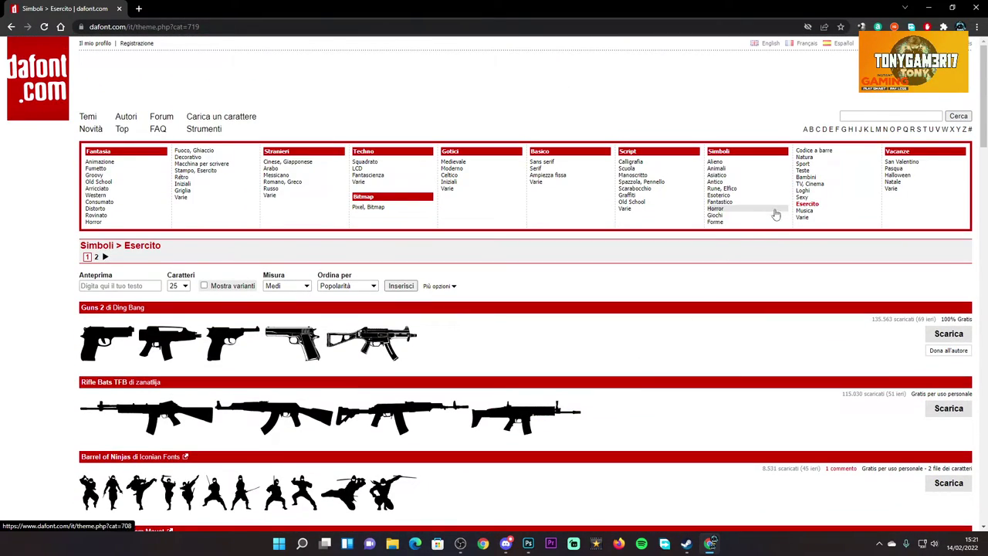
- Look at the Horror and Gothic Moderno categories, then skim the Gotici > Medievale fonts
{"action": "left_click", "coordinate": [722, 209]}
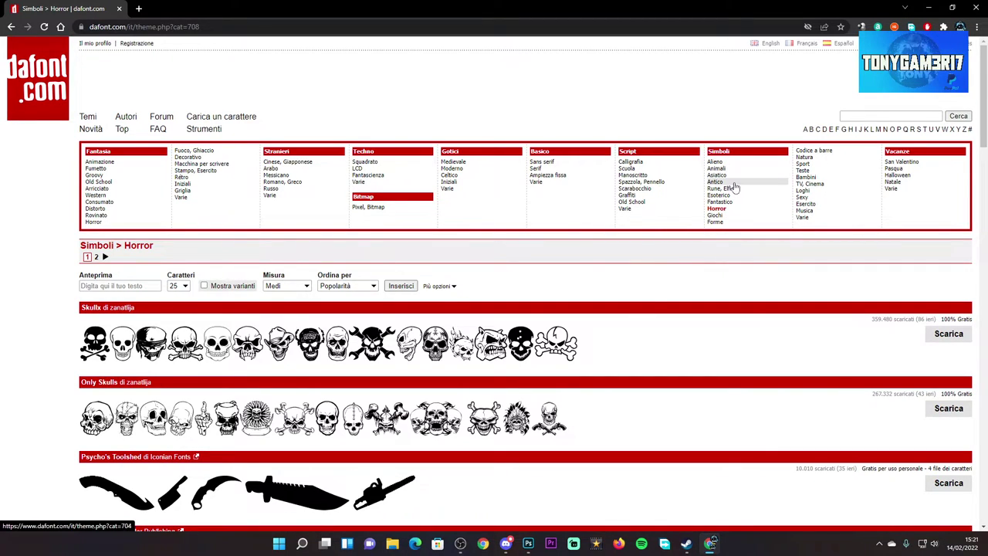
{"action": "left_click", "coordinate": [454, 168]}
{"action": "left_click", "coordinate": [454, 162]}
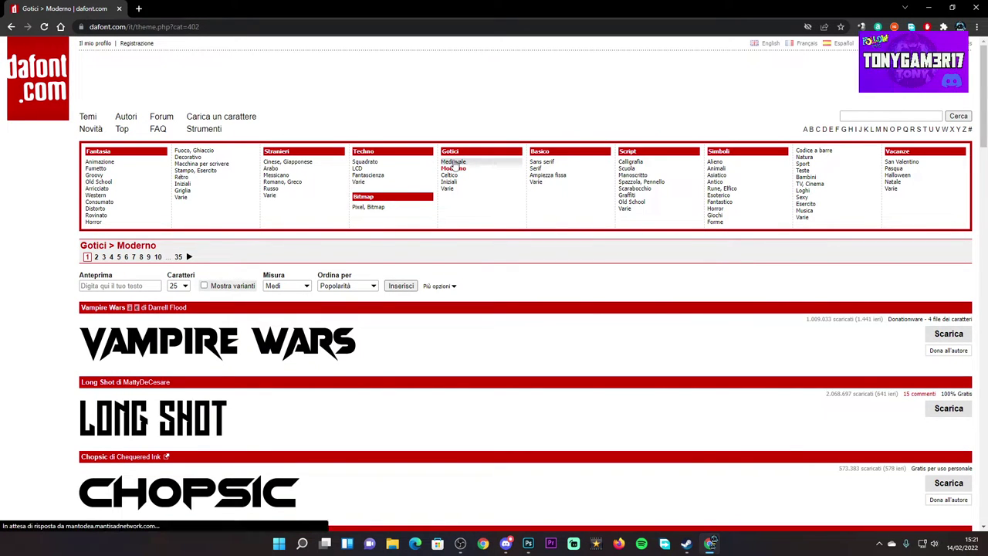
{"action": "scroll", "coordinate": [494, 410], "scroll_direction": "down", "scroll_amount": 5}
{"action": "scroll", "coordinate": [494, 411], "scroll_direction": "down", "scroll_amount": 5}
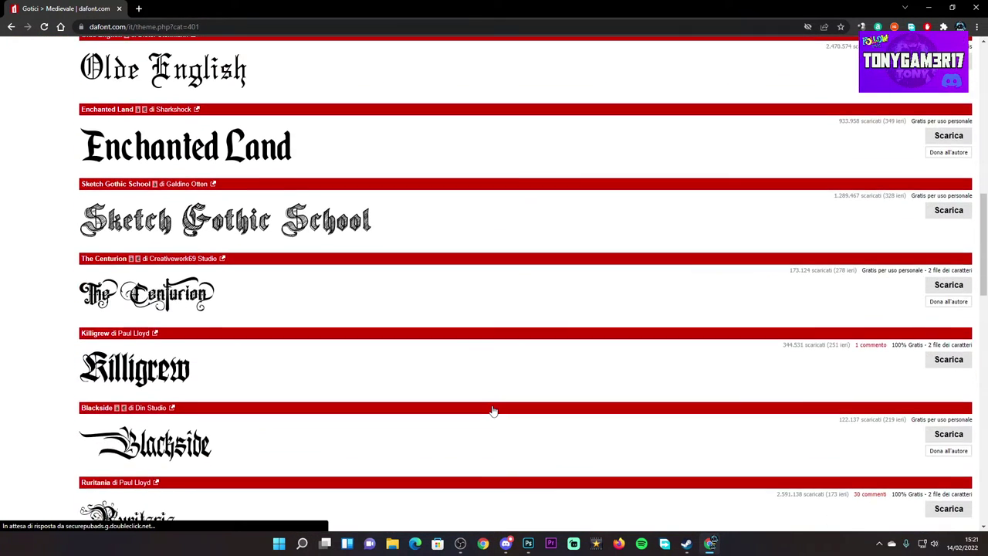
{"action": "scroll", "coordinate": [494, 409], "scroll_direction": "up", "scroll_amount": 10}
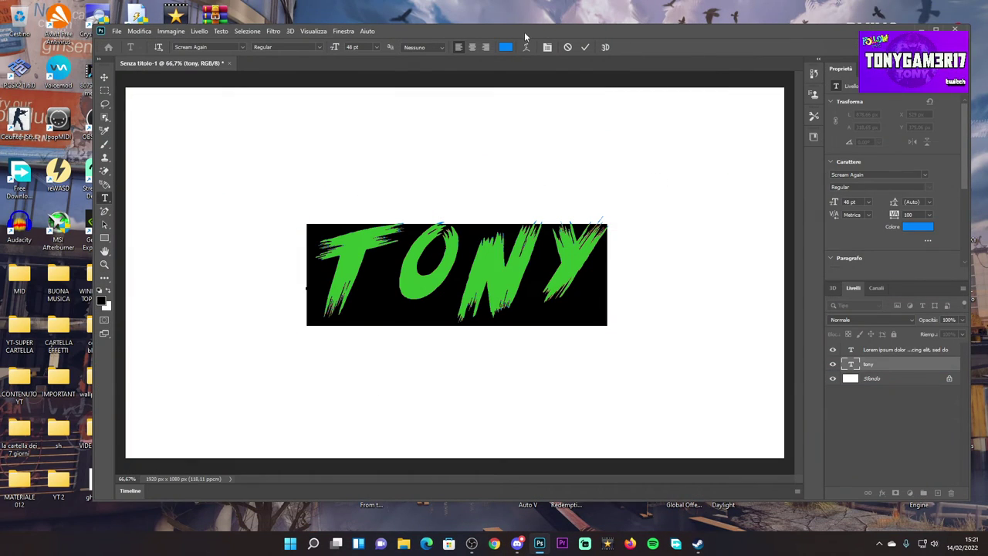
- Drag the Photoshop window slightly down and to the right
{"action": "left_click_drag", "start_coordinate": [525, 36], "coordinate": [528, 45]}
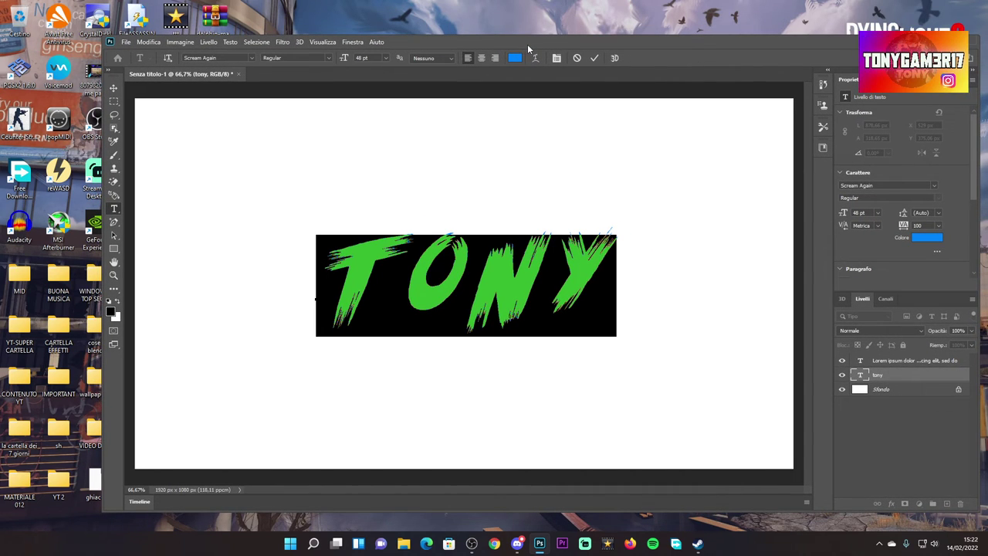